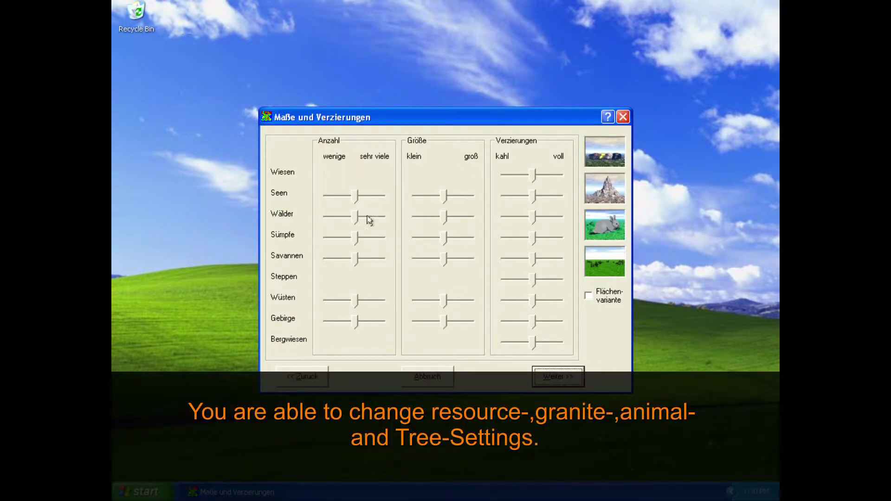
Step: Accept the resource shares as they are and make the small granite deposits slightly more frequent and fuller
left_click(612, 148)
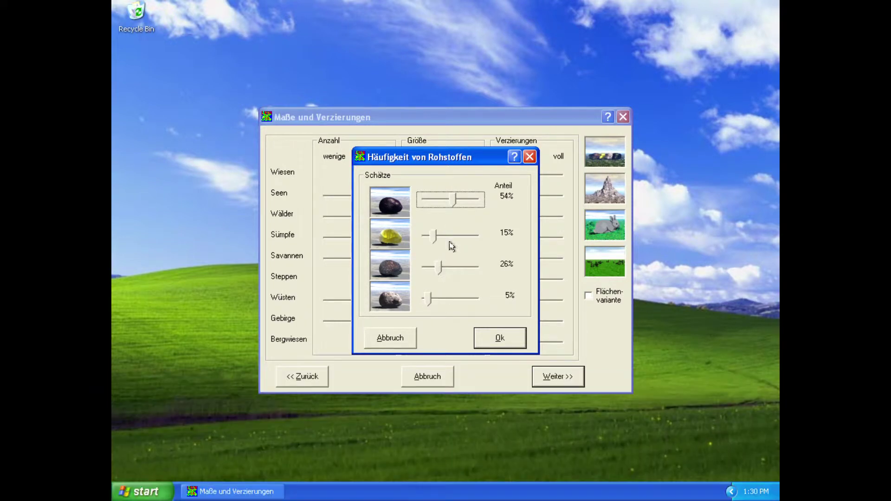
left_click(500, 338)
left_click(598, 194)
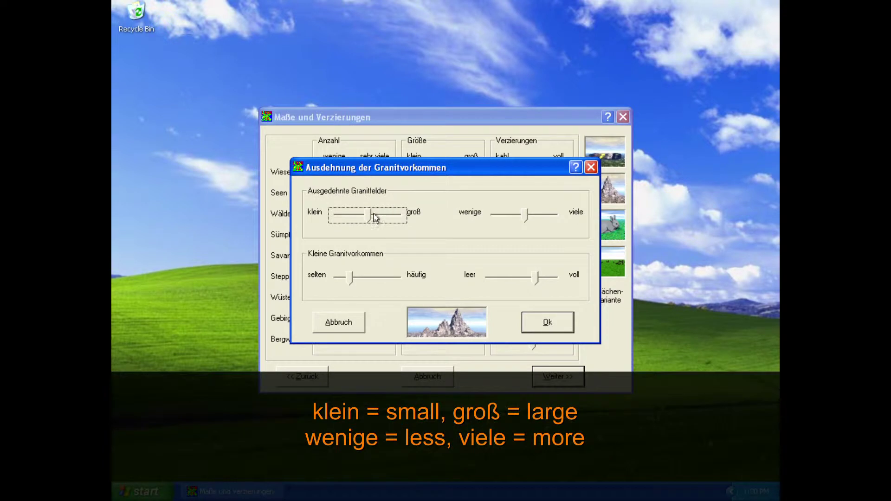
left_click(351, 281)
mouse_move(351, 281)
left_mouse_down()
mouse_move(342, 283)
mouse_move(355, 283)
left_mouse_up()
left_click_drag(535, 283, 544, 281)
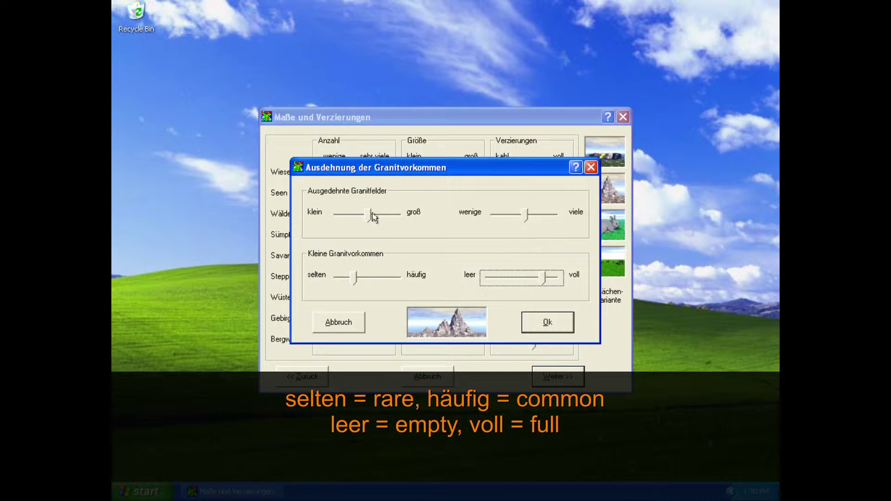
Step: Make the extended granite fields somewhat smaller but more numerous and accept the granite settings
left_click_drag(367, 218, 349, 219)
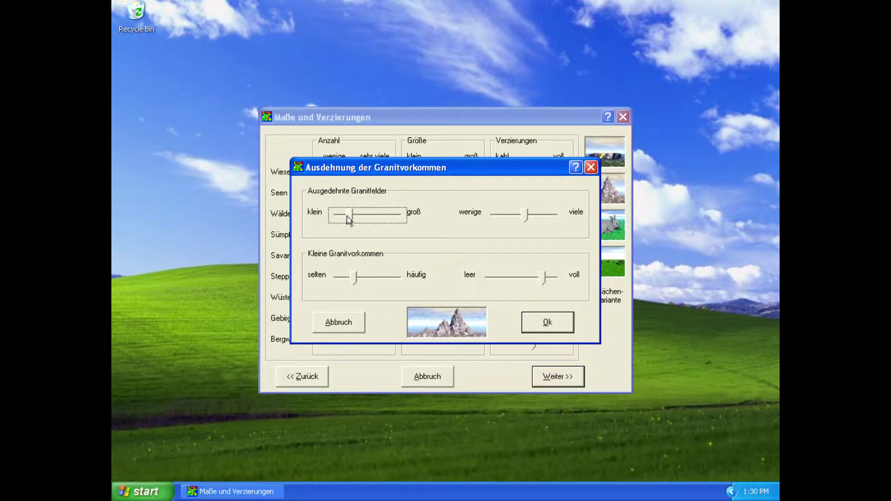
left_click_drag(527, 220, 537, 223)
left_click_drag(358, 221, 360, 215)
left_click(547, 322)
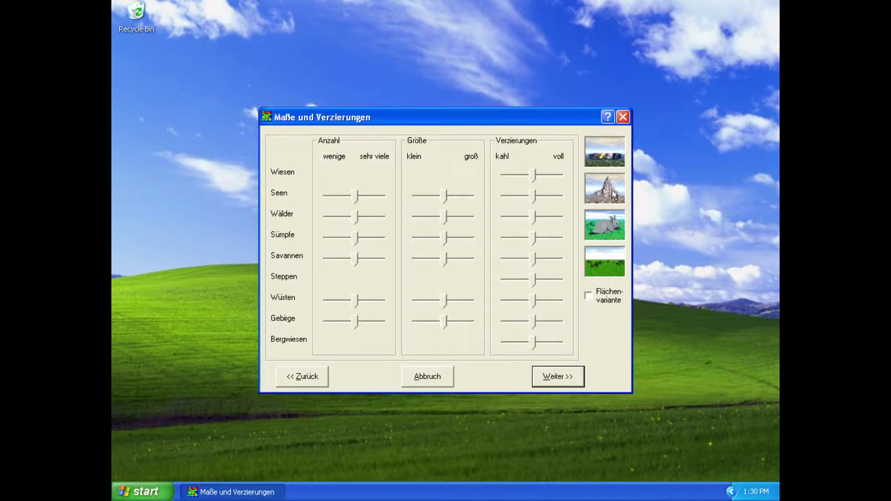
Step: Raise the animal frequency for rabbits, the brown deer in the third row and ducks, slightly lower it for foxes, and accept
left_click(602, 240)
left_click_drag(453, 165, 463, 163)
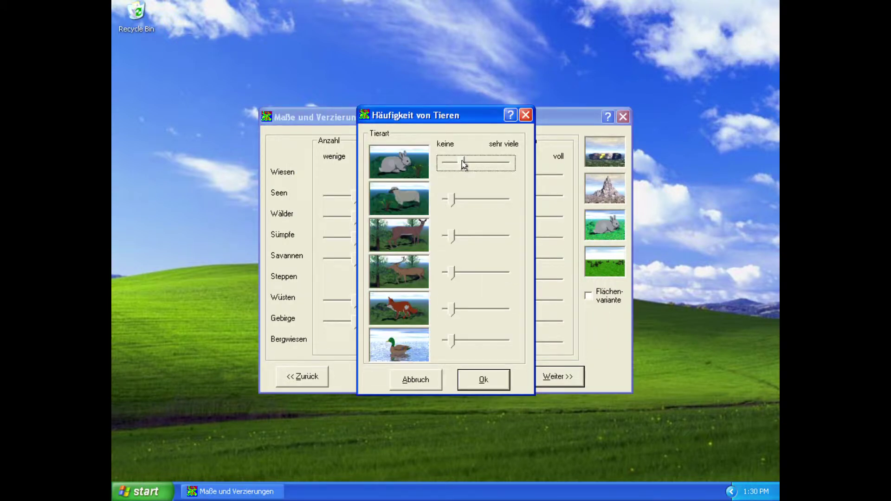
left_click_drag(450, 239, 460, 239)
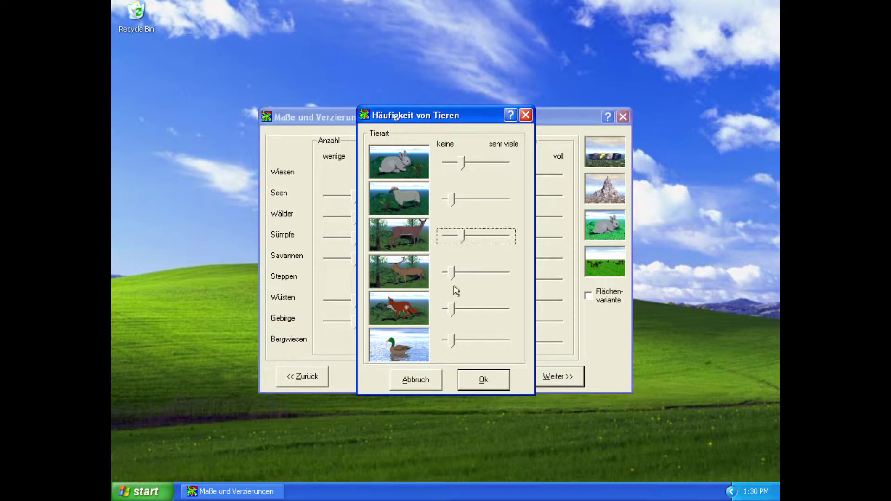
left_click_drag(446, 343, 453, 341)
left_click(446, 310)
left_click(483, 378)
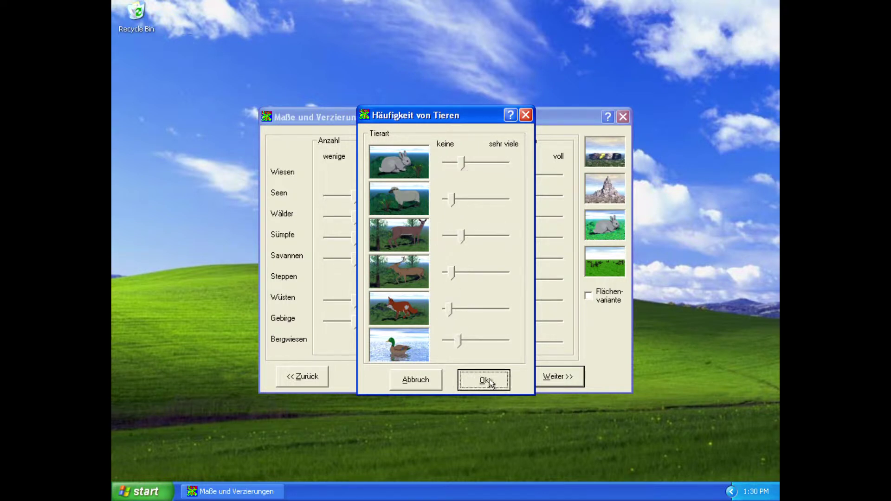
Step: Set the frequency of small tree groups to about the middle of the range and accept it
left_click(605, 266)
left_click_drag(424, 246, 443, 246)
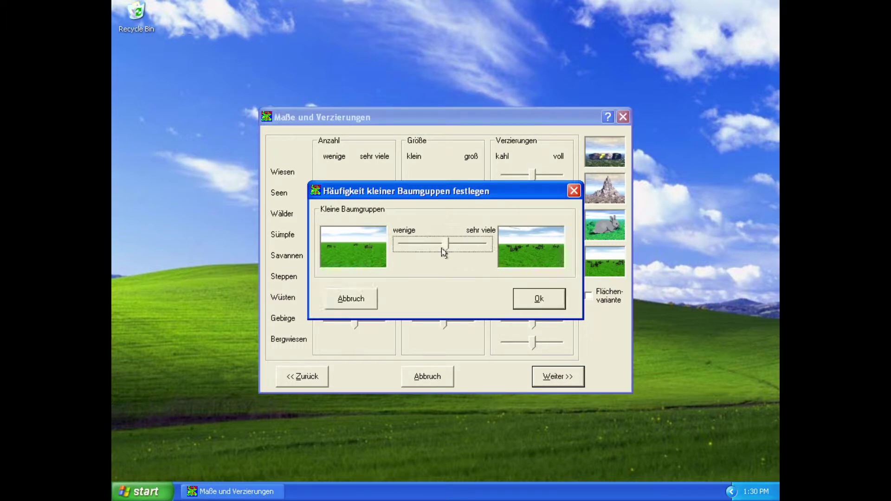
left_click(559, 301)
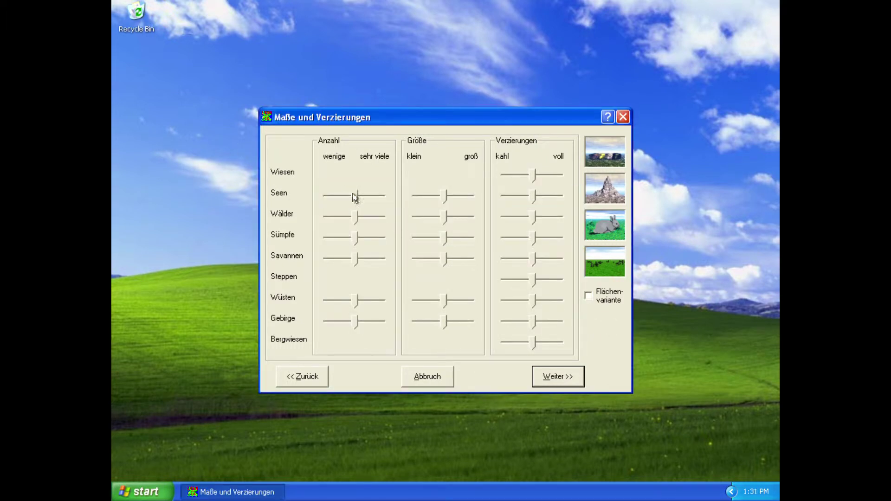
Step: Increase the lakes' number and decorations, set their size to maximum, and increase the meadow decorations
left_click_drag(354, 196, 371, 197)
left_click_drag(447, 197, 544, 196)
left_click(538, 176)
Step: Set the forests to fewer but slightly larger areas with sparser decorations
left_click_drag(358, 218, 343, 221)
left_click_drag(441, 216, 447, 217)
left_click_drag(529, 215, 522, 218)
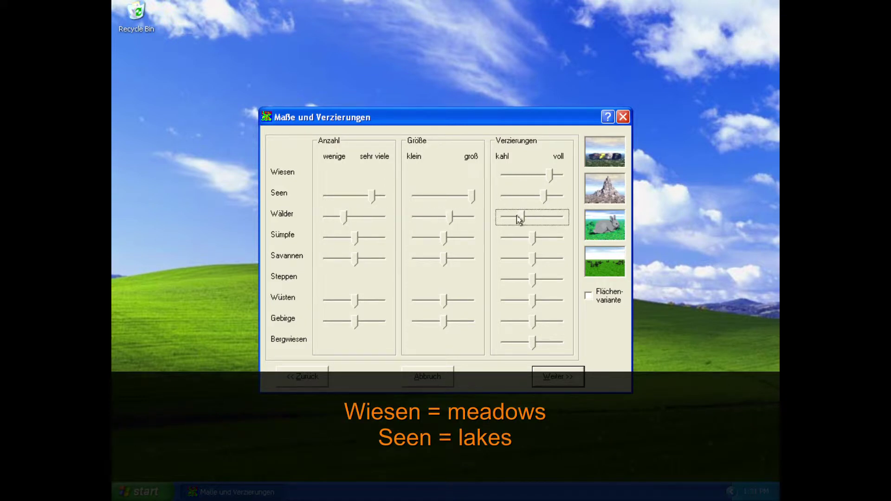
Step: Raise the number of swamps, minimise the number of savannas and deserts, and increase the mountains' number, size and decorations
left_click_drag(356, 237, 326, 259)
left_click_drag(358, 304, 366, 327)
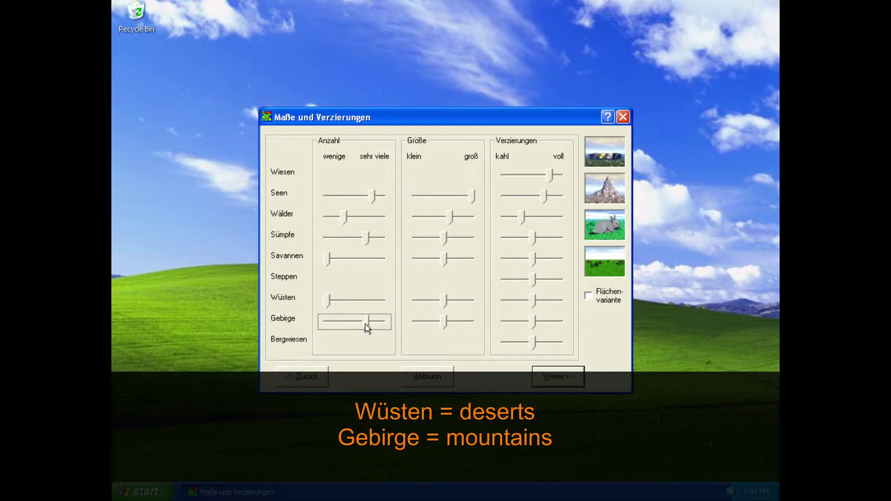
left_click_drag(446, 320, 451, 334)
left_click_drag(534, 321, 543, 314)
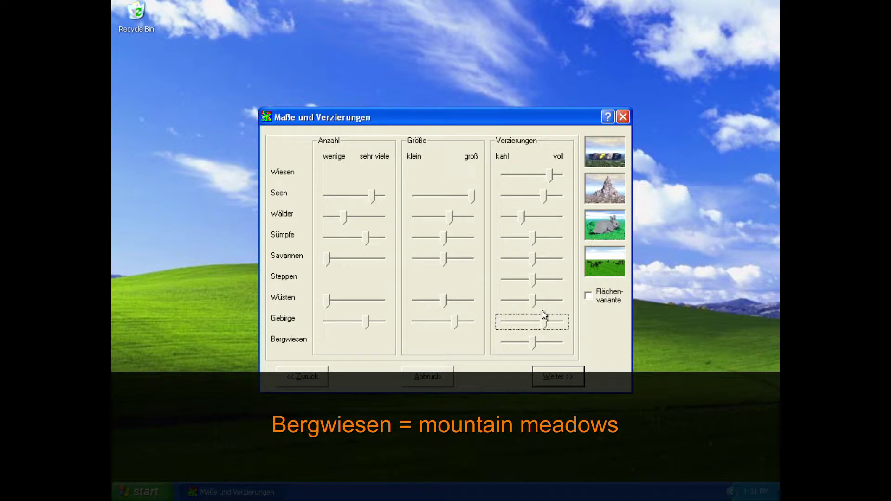
Step: Minimise the size and decorations of savannas and deserts, along with the steppe decorations
left_click_drag(532, 280, 506, 280)
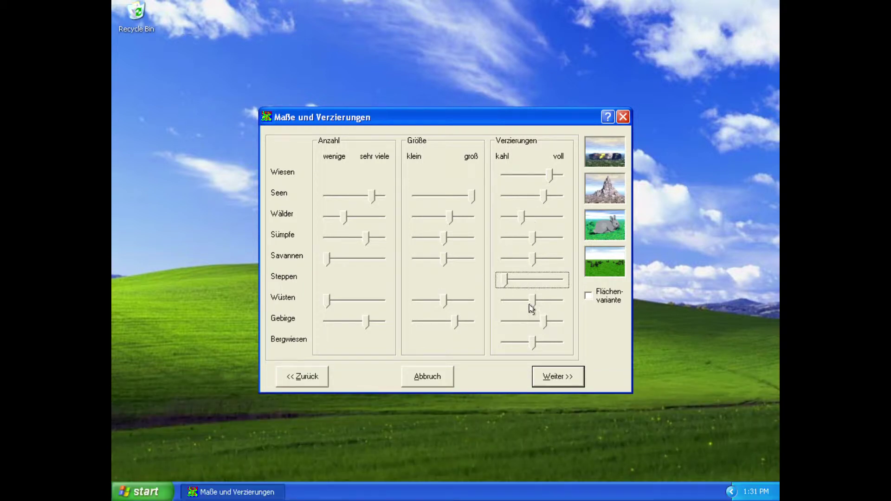
left_click_drag(443, 302, 416, 301)
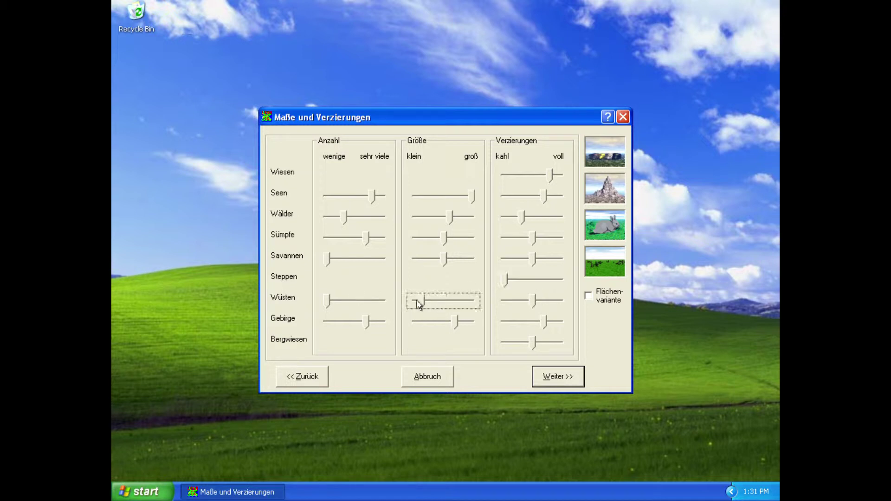
left_click_drag(444, 259, 404, 260)
left_click_drag(534, 259, 487, 266)
left_click_drag(529, 306, 485, 302)
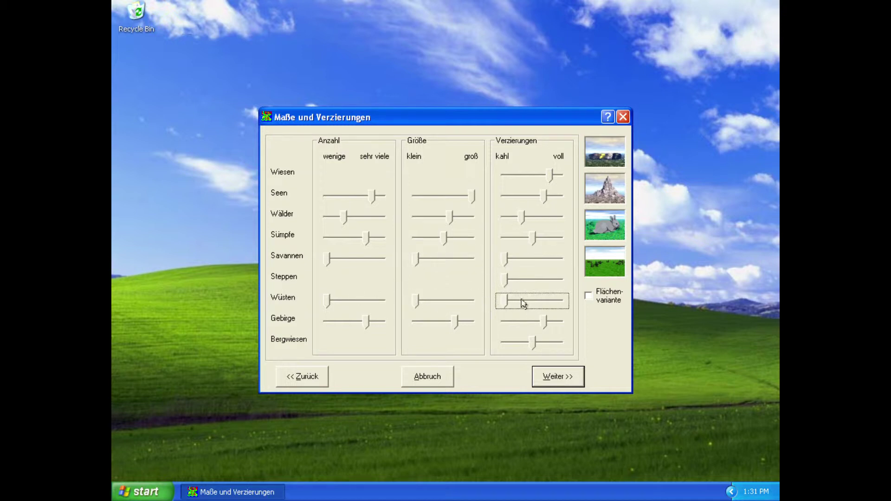
Step: Enable Flächenvariante and generate the landscape through the settings summary
left_click(589, 296)
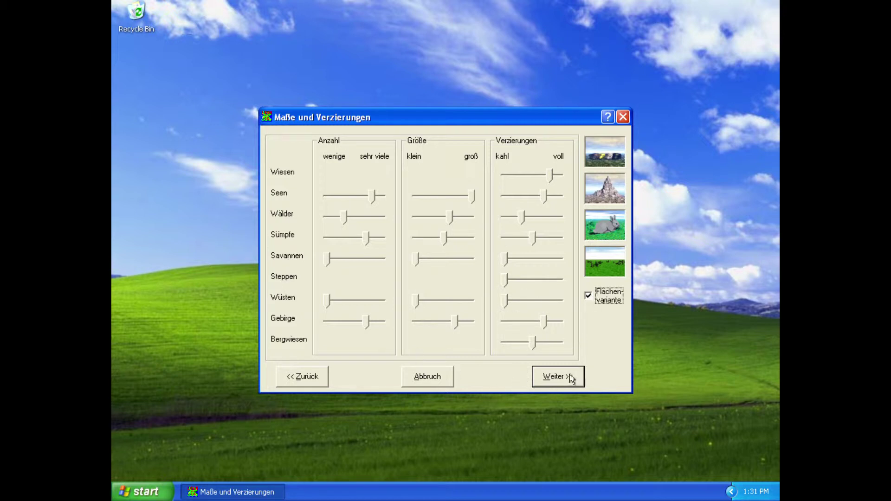
left_click(575, 375)
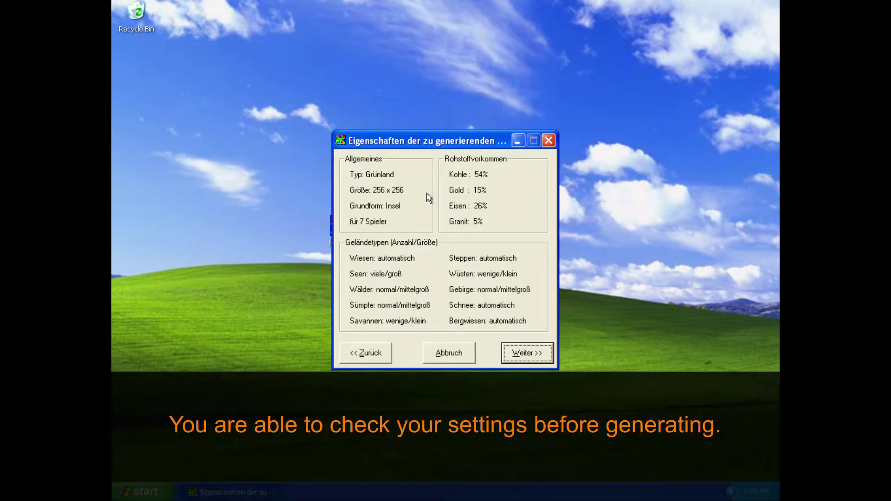
left_click(530, 354)
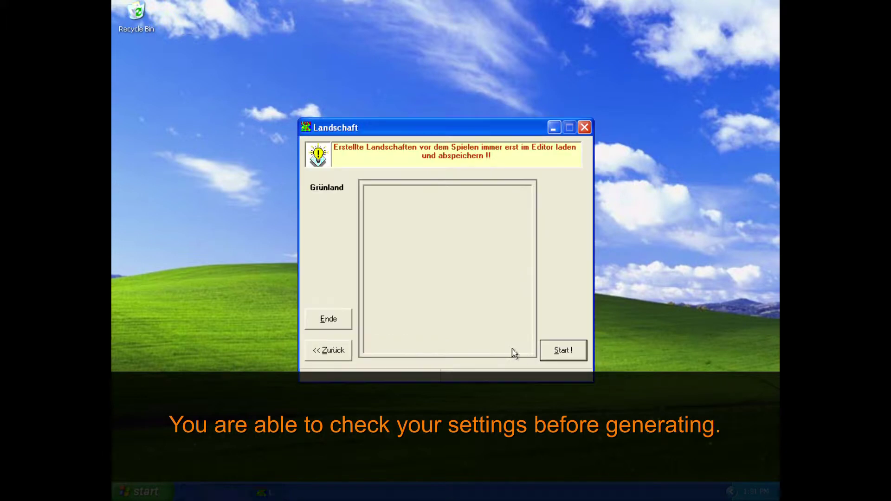
left_click(552, 351)
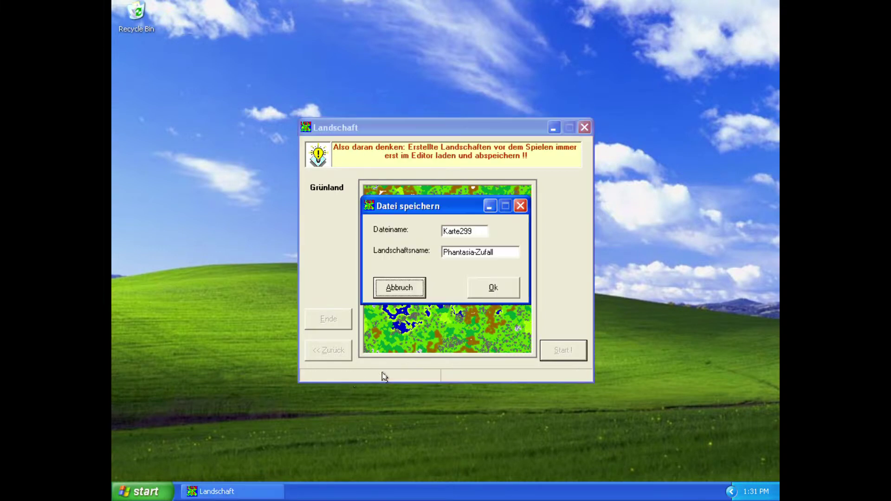
Step: Move the save dialog aside to see the map, discard it unsaved and return to the terrain settings
left_click_drag(441, 207, 646, 173)
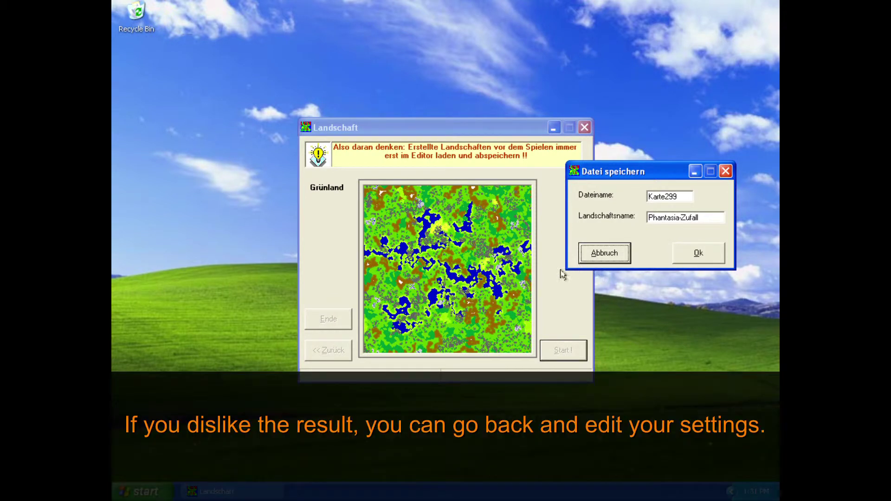
left_click(594, 256)
left_click(340, 353)
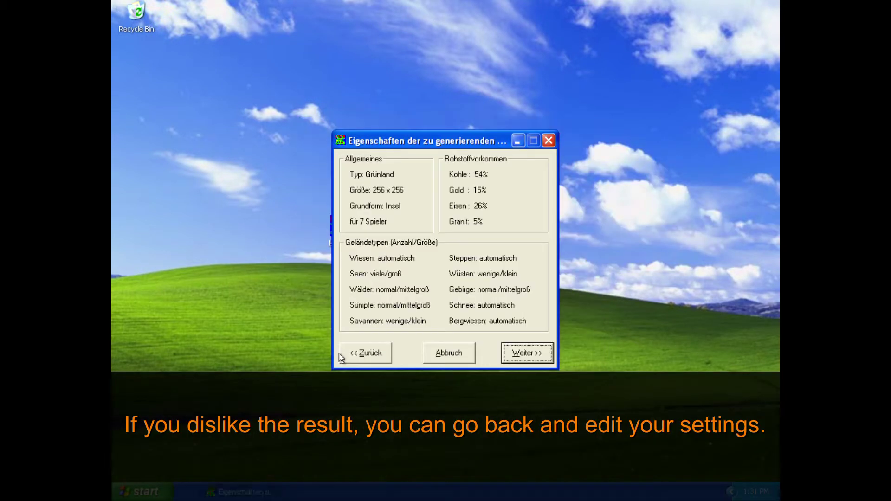
left_click(364, 354)
Step: Set the mountains' number and size and the number of lakes to maximum, and generate the landscape again
left_click_drag(365, 327, 392, 325)
left_click_drag(455, 321, 470, 277)
left_click(379, 197)
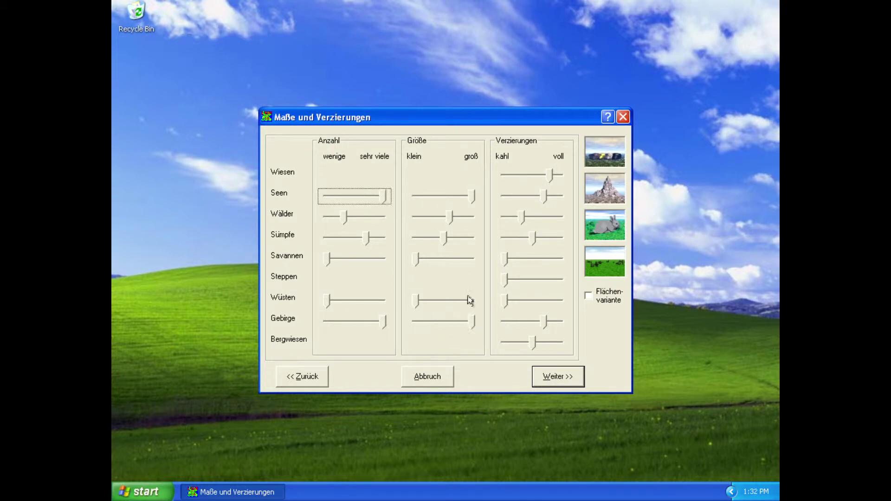
left_click(572, 376)
left_click(539, 360)
left_click(543, 358)
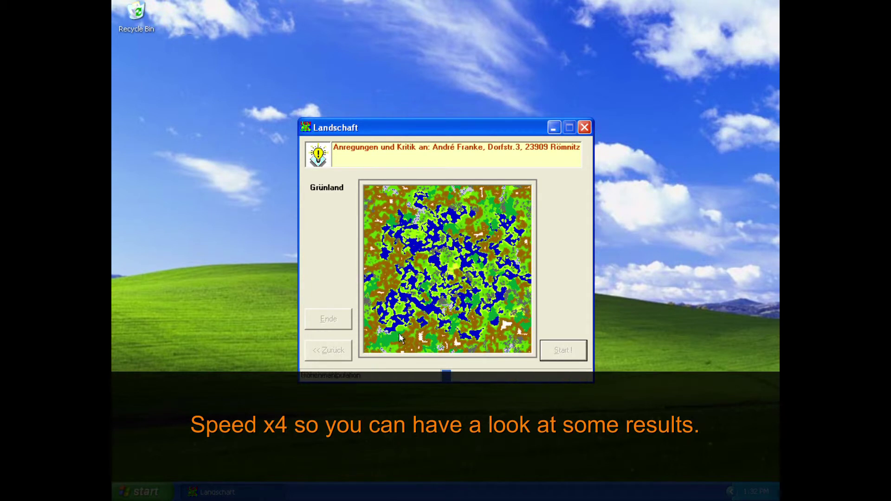
Step: Move the save dialog off the map, discard the map unsaved and generate another with the same settings
left_click_drag(451, 205, 673, 122)
left_click(617, 205)
left_click(563, 350)
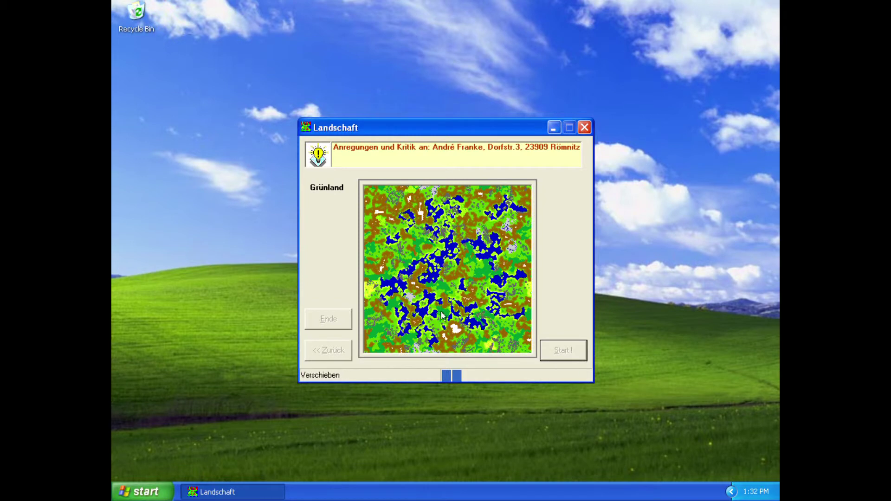
Step: Discard the current map, step back through the wizard and proceed to generate another landscape
left_click(614, 238)
left_click(339, 350)
left_click(369, 357)
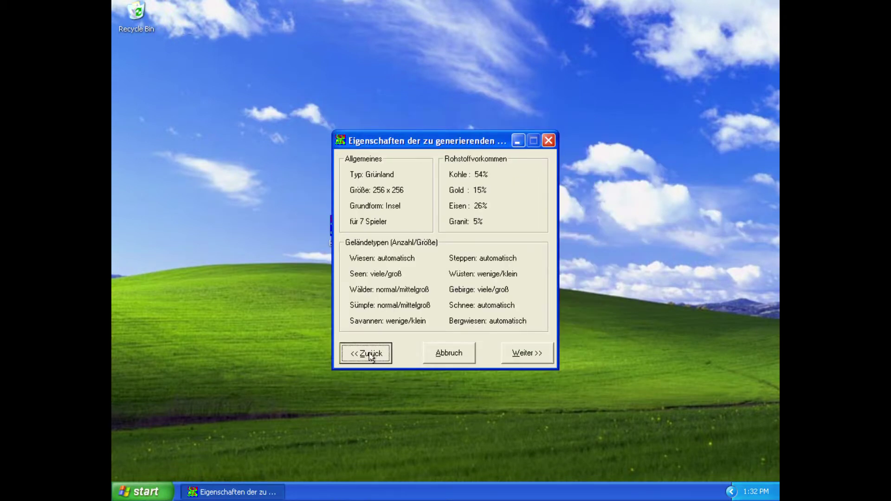
left_click(527, 352)
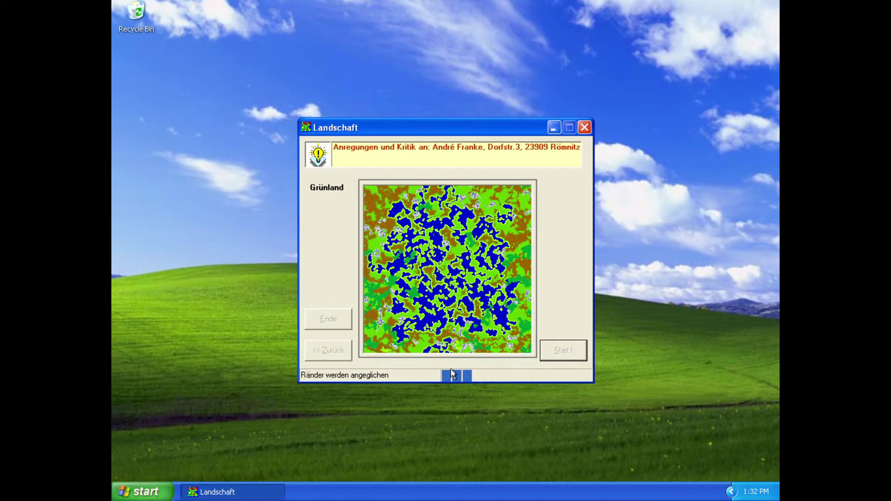
Step: Return to the terrain settings, set the lakes' number and size to minimum, and make the swamps slightly larger
left_click(340, 350)
left_click(344, 354)
left_click_drag(383, 197, 327, 196)
left_click_drag(472, 196, 415, 196)
left_click_drag(444, 238, 450, 238)
Step: Set the savannas to a medium number and nearly medium size, and raise the number of deserts
left_click_drag(326, 259, 383, 263)
left_click_drag(415, 259, 437, 259)
left_click_drag(383, 261, 356, 262)
left_click_drag(326, 301, 367, 301)
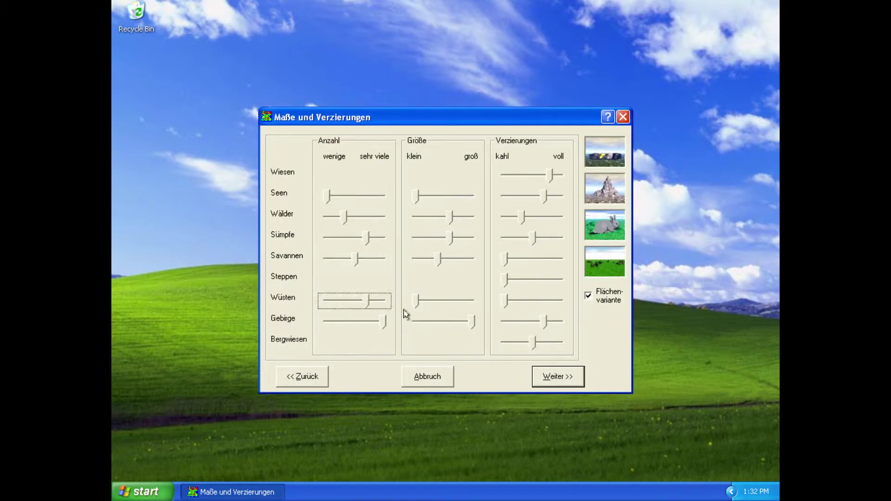
Step: Generate a landscape with few lakes and more deserts, and discard the resulting map unsaved
left_click(558, 376)
left_click(528, 353)
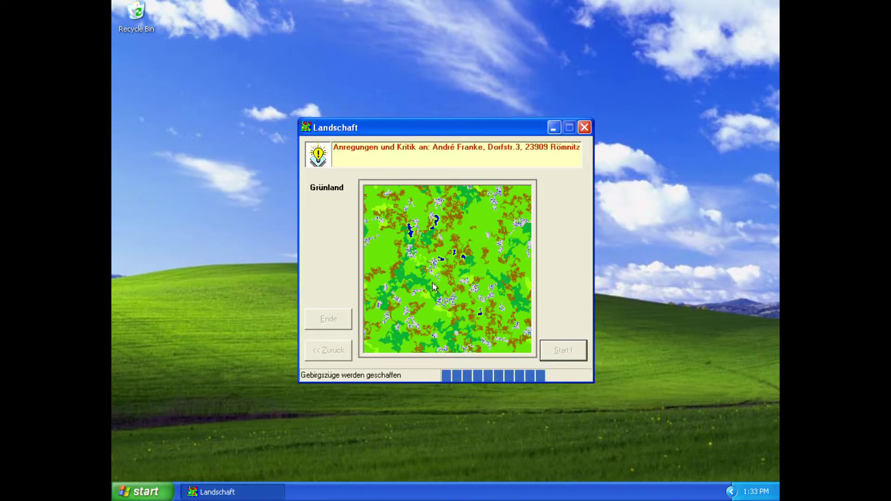
left_click(411, 297)
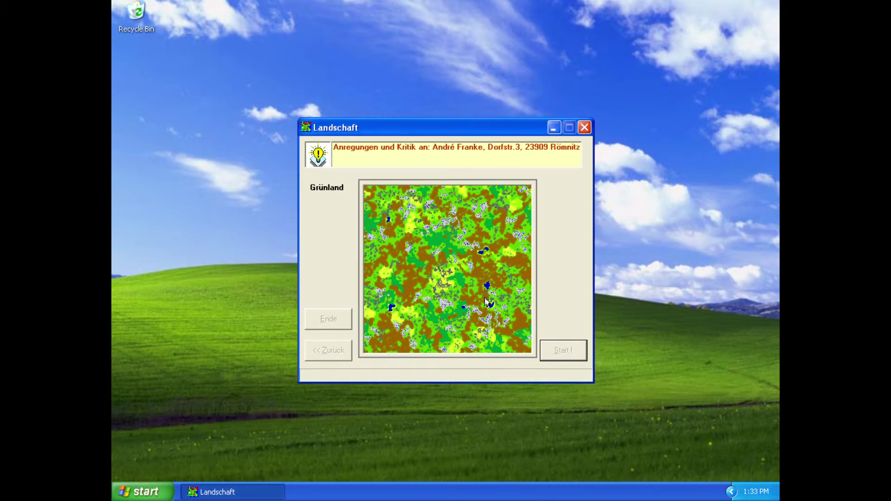
Step: Return to the terrain settings, raise the lakes to a medium number and size, and slightly reduce the number of forests
left_click(348, 350)
left_click(365, 353)
left_click_drag(339, 197, 361, 197)
left_click_drag(416, 197, 443, 196)
left_click_drag(344, 219, 338, 222)
Step: Set the number of savannas and the number and size of deserts to minimum
left_click_drag(356, 259, 312, 264)
left_click_drag(366, 301, 326, 301)
left_click_drag(472, 301, 415, 300)
Step: Increase the swamp size with decorations at minimum, and make the forests slightly larger
left_click(367, 238)
left_click_drag(449, 238, 460, 237)
left_click_drag(533, 237, 505, 237)
left_click_drag(449, 217, 455, 217)
Step: Set the lakes to a low number and maximum size, and generate the landscape
left_click_drag(443, 196, 433, 197)
left_click_drag(361, 197, 337, 193)
left_click_drag(432, 196, 473, 197)
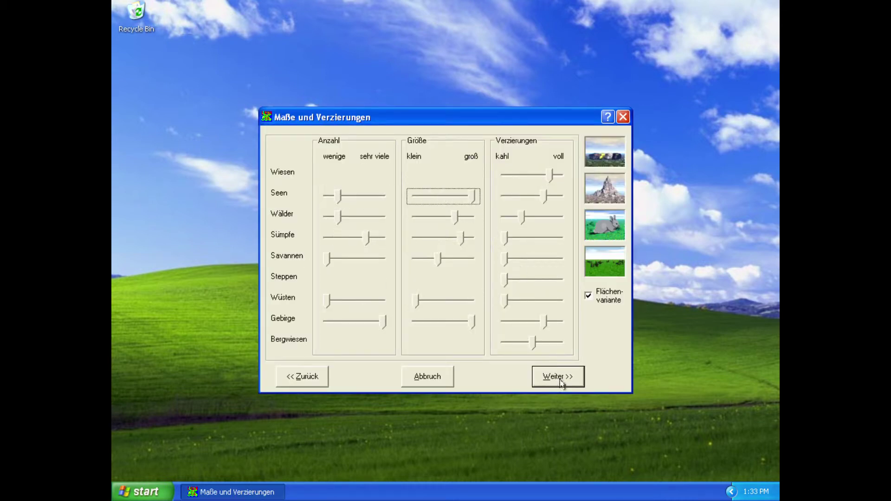
left_click(384, 321)
left_click(554, 376)
left_click(563, 353)
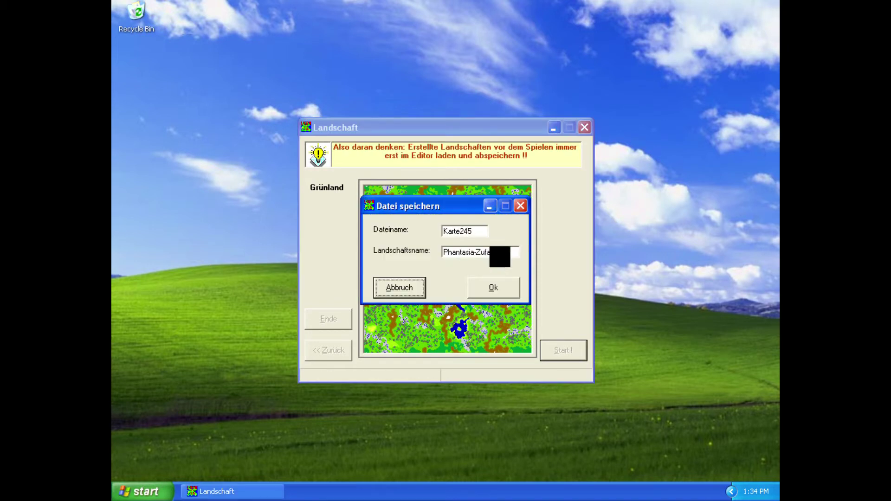
Step: Name the map file lsg and the landscape lsgworld
double_click(491, 253)
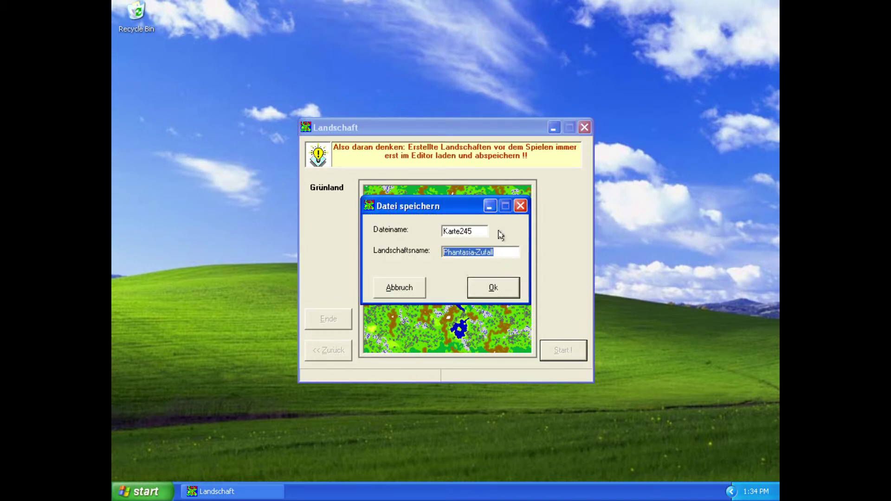
double_click(478, 232)
type("lsg")
left_click_drag(502, 255, 361, 250)
type("lsg")
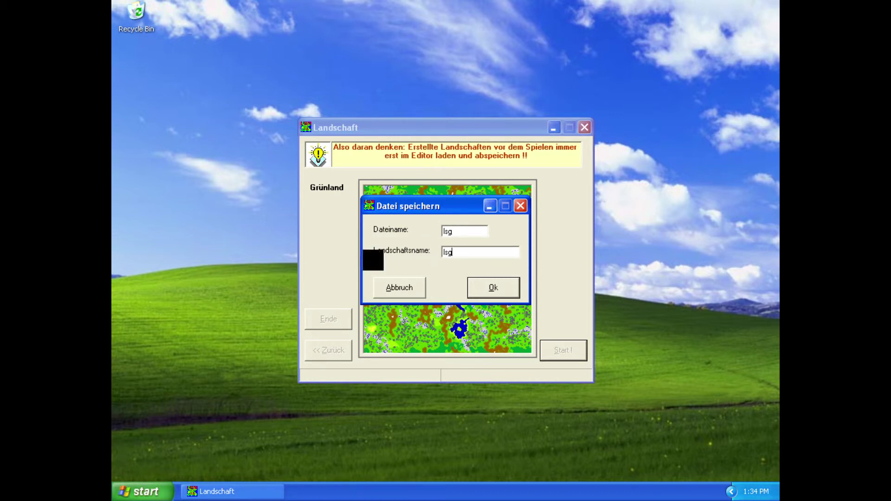
type("world")
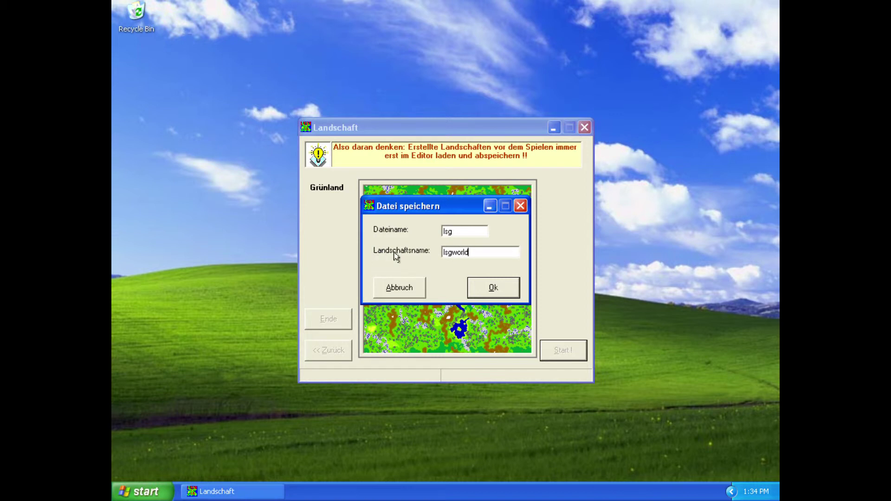
Step: Confirm saving the generated map and select the lsg.swd map file on the desktop
left_click(480, 288)
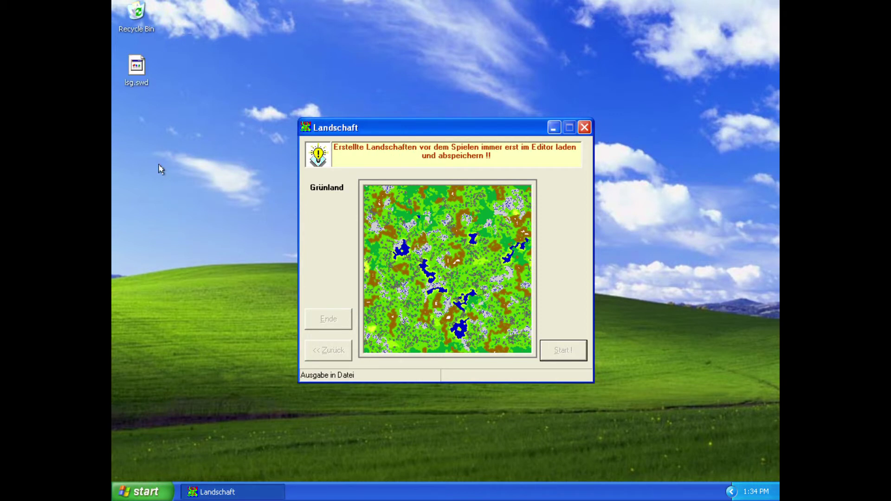
left_click(131, 81)
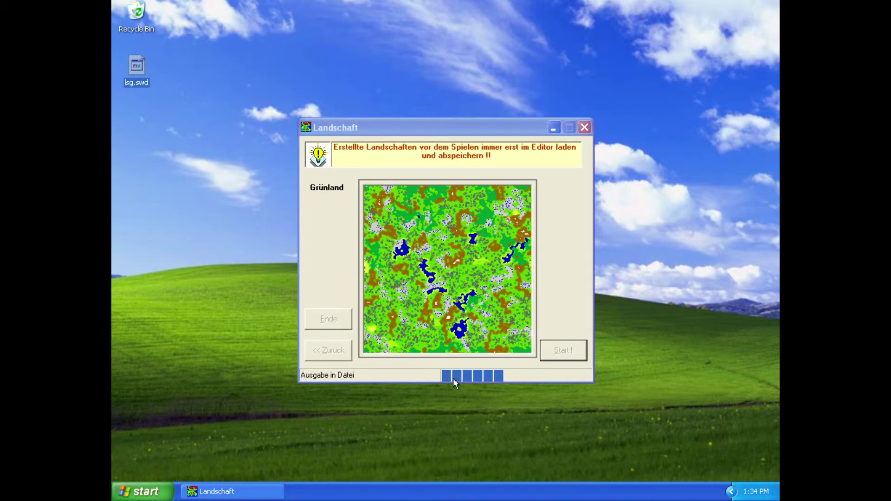
left_click(476, 118)
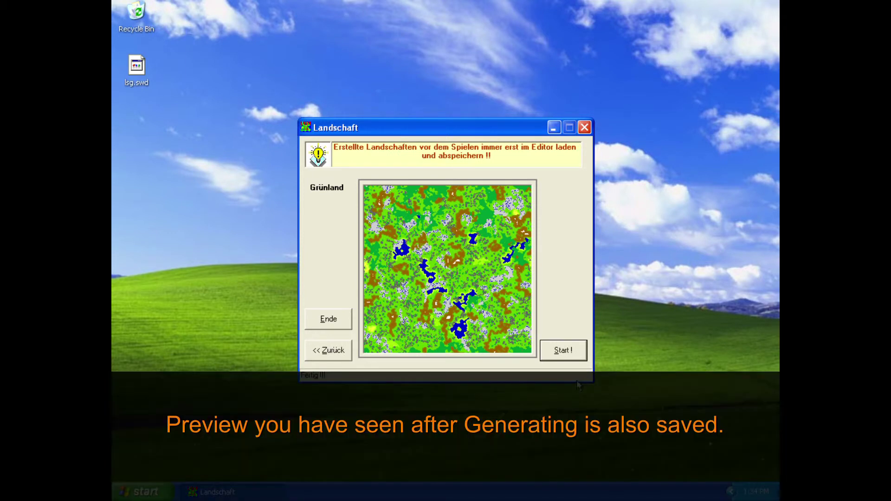
left_click(190, 159)
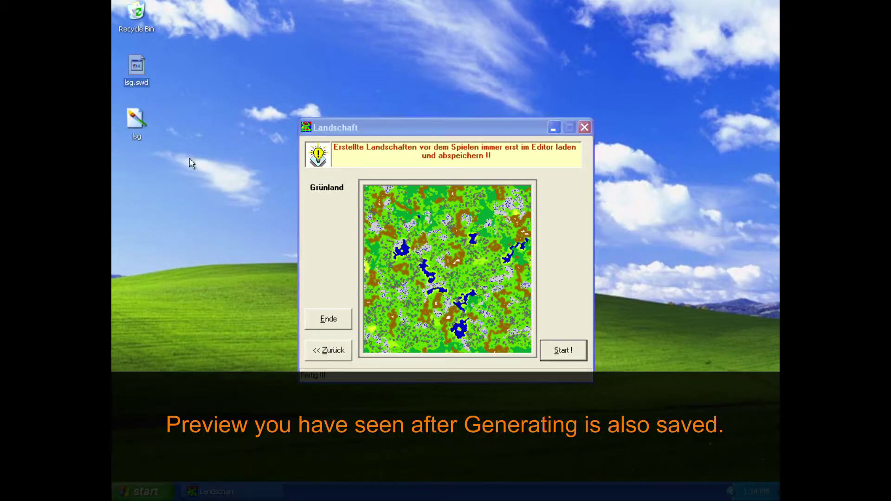
Step: Open the saved lsg preview picture from the desktop, look at the map image, and close the viewer
double_click(131, 119)
left_click_drag(424, 66, 439, 106)
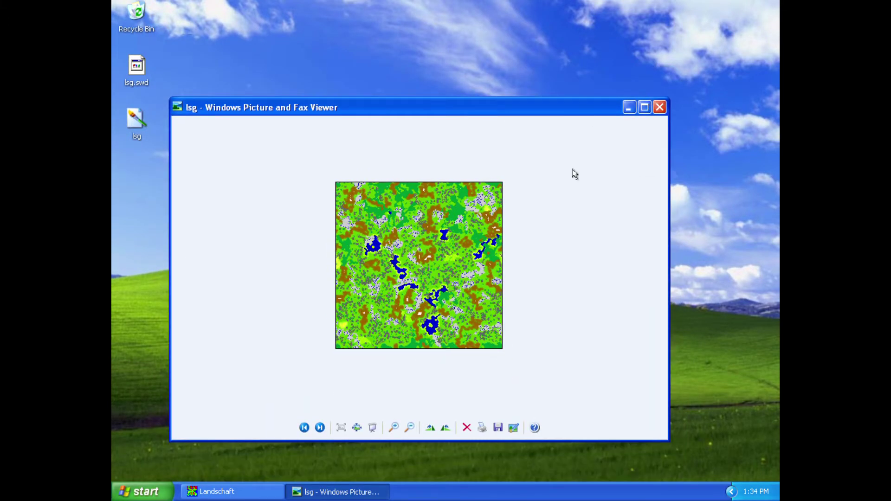
scroll(608, 279, "up", 7)
left_click(661, 109)
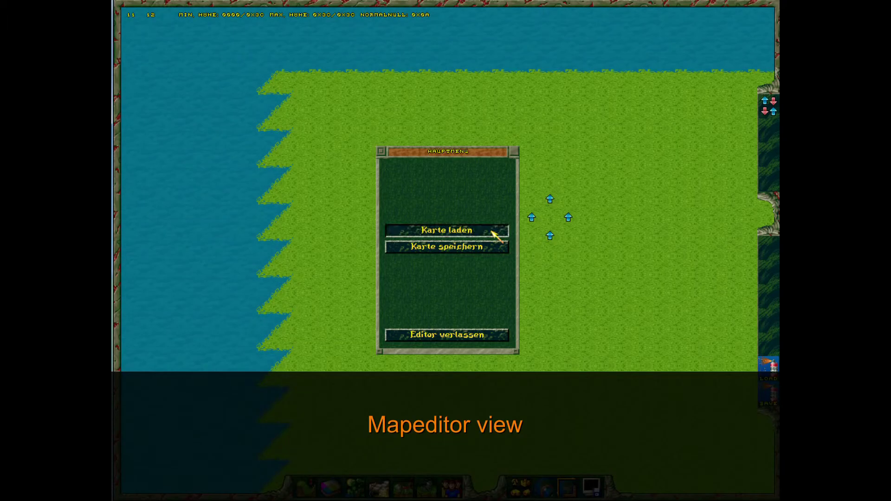
Step: Switch to the map editor, load the generated map from the WORLDS folder, and open the overview map, placed clear of the centre
left_click(494, 230)
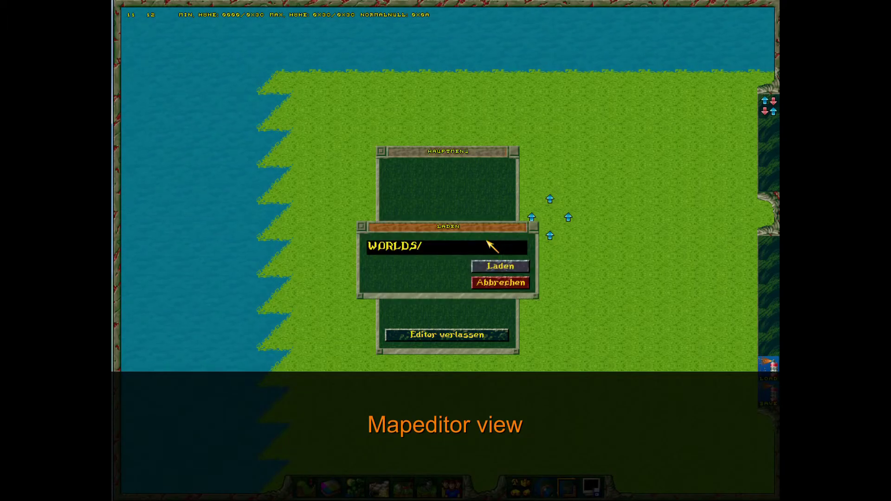
left_click(499, 265)
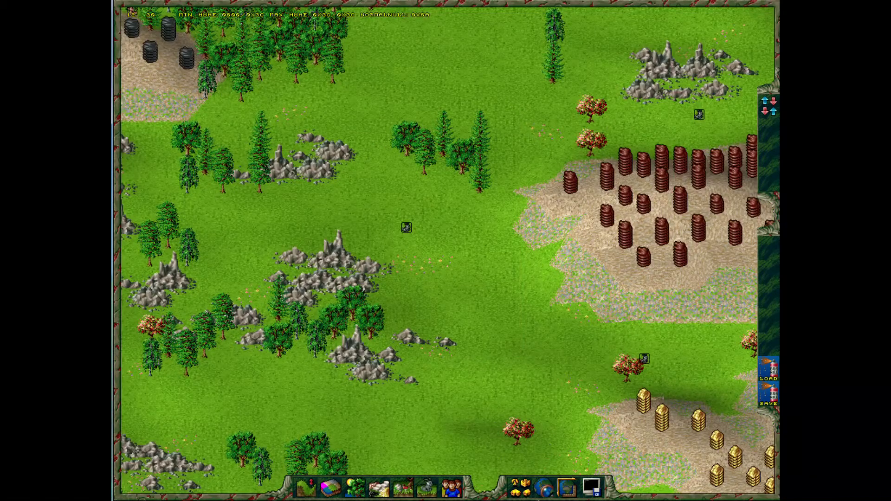
left_click(542, 488)
left_click_drag(423, 167, 670, 8)
Step: Go to the lake area through the overview map and inspect its terrain with the building sites shown and hidden
left_click(708, 141)
left_click(706, 141)
key("space")
right_click(480, 337)
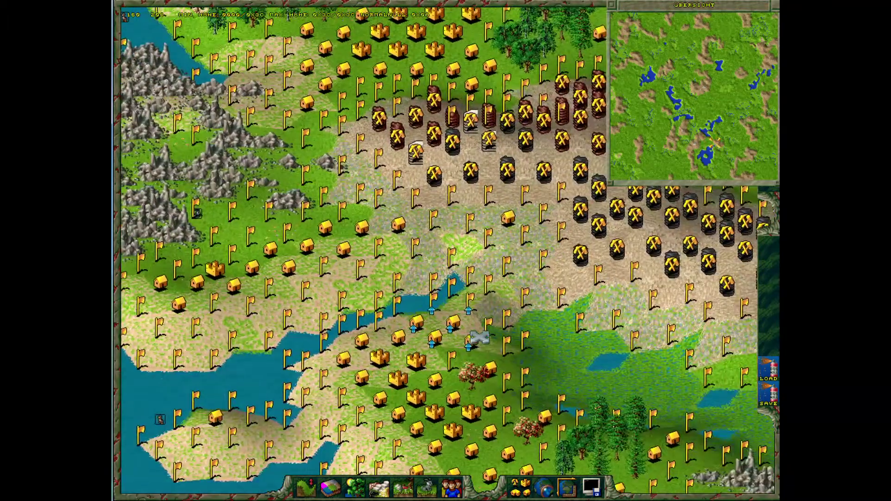
key("space")
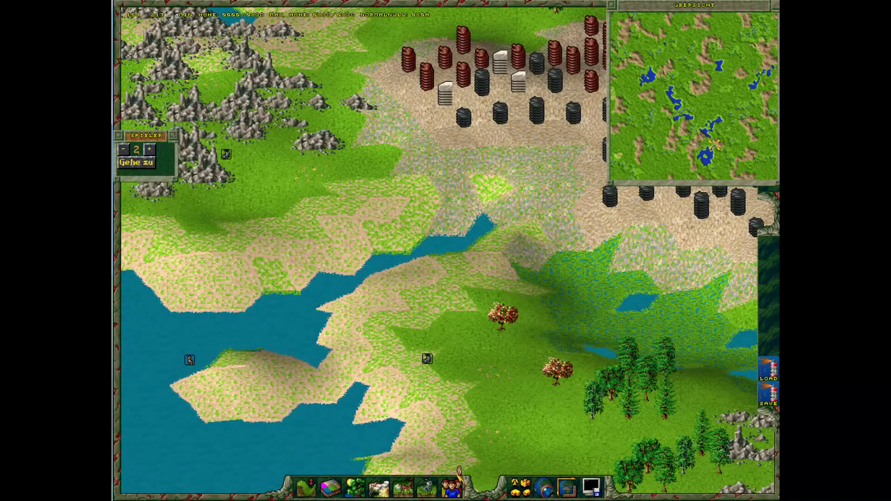
Step: Examine the mountain deposits, lakeshore and swamps across the map, toggling the building site display along the way
key("space")
right_click(407, 295)
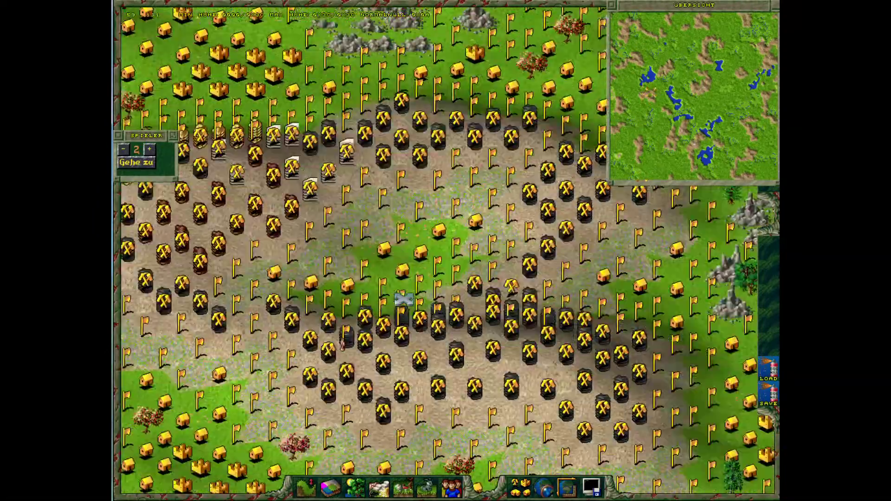
key("space")
left_click_drag(403, 299, 443, 285)
key("space")
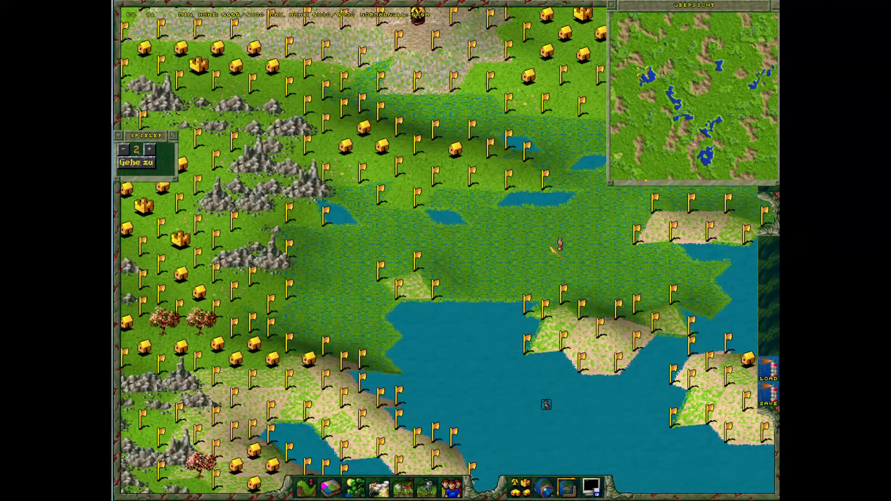
key("space")
left_click_drag(438, 172, 438, 172)
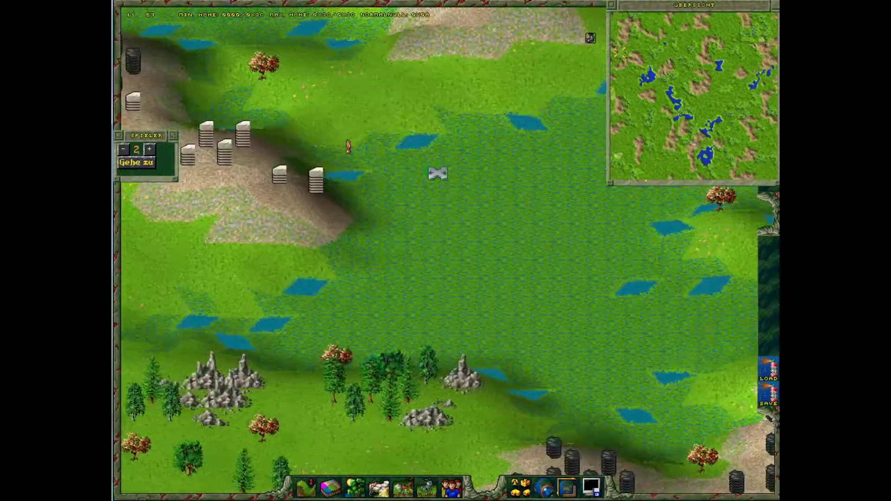
key("Down")
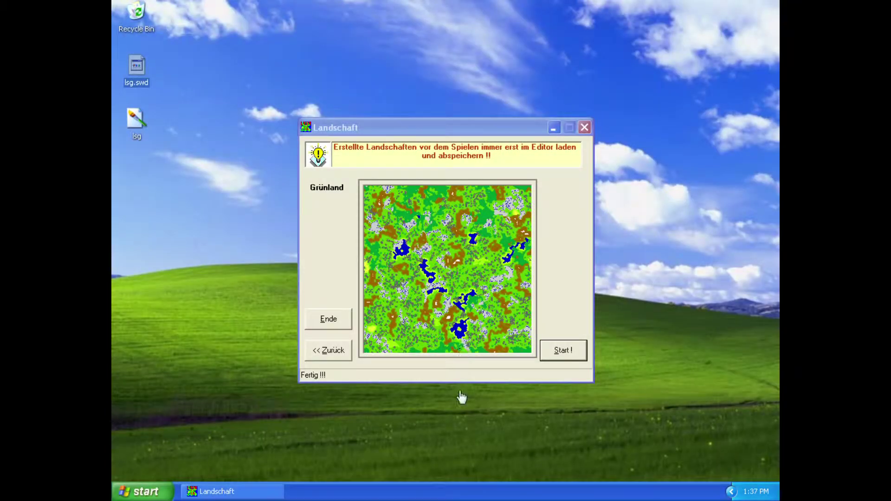